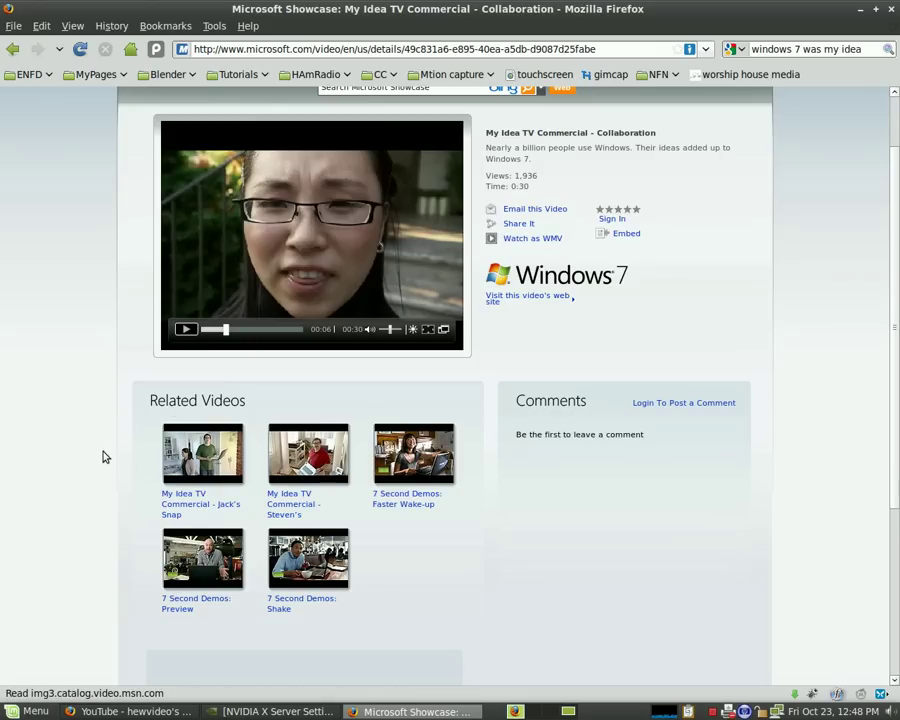
- Open the related "My Idea TV Commercial - Jack's Snap" video and pause it partway through
click(205, 452)
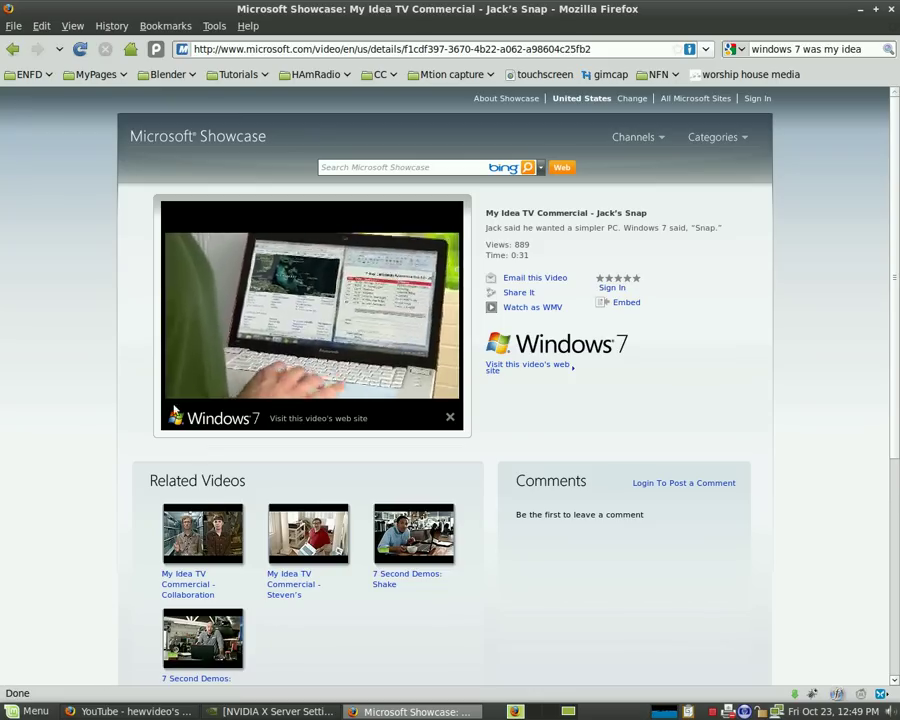
click(185, 410)
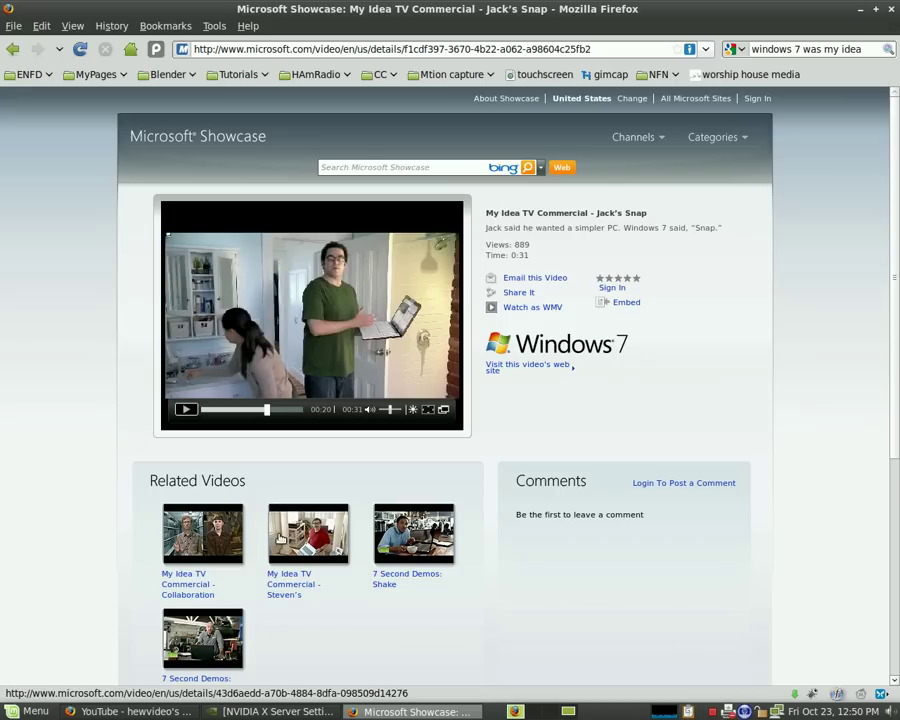
mouse_move(281, 518)
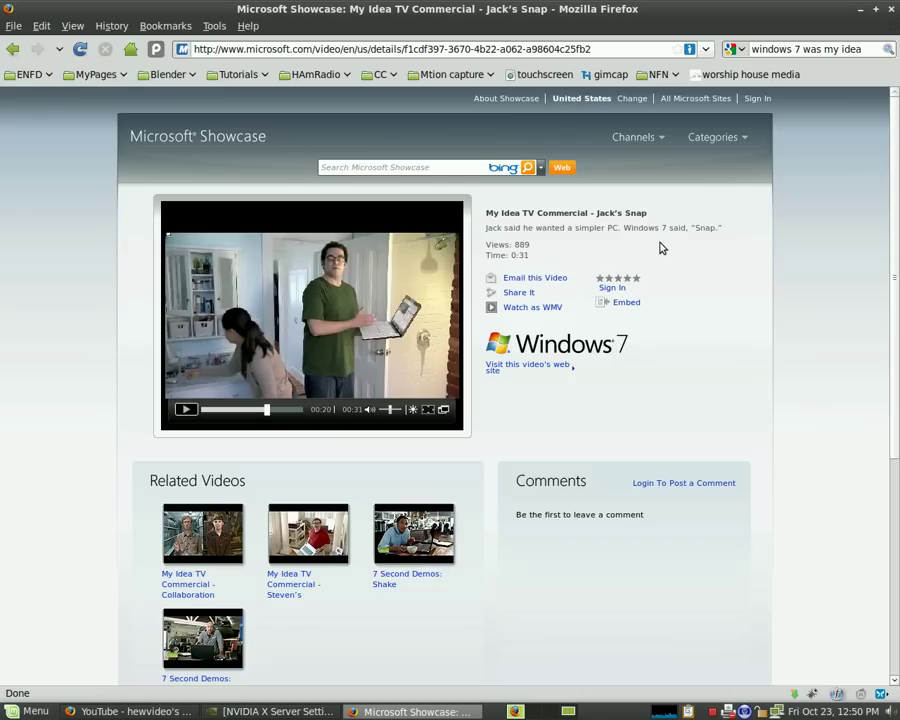
- Tile the YouTube and Microsoft Showcase windows side by side, and return the Showcase window to full size
key(super+Right)
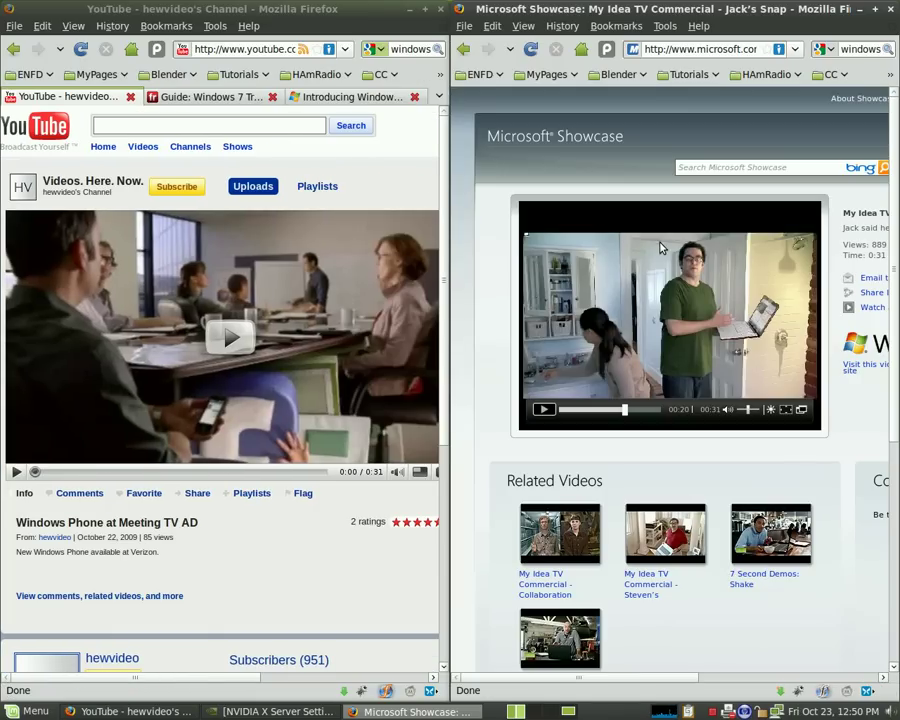
key(super+Up)
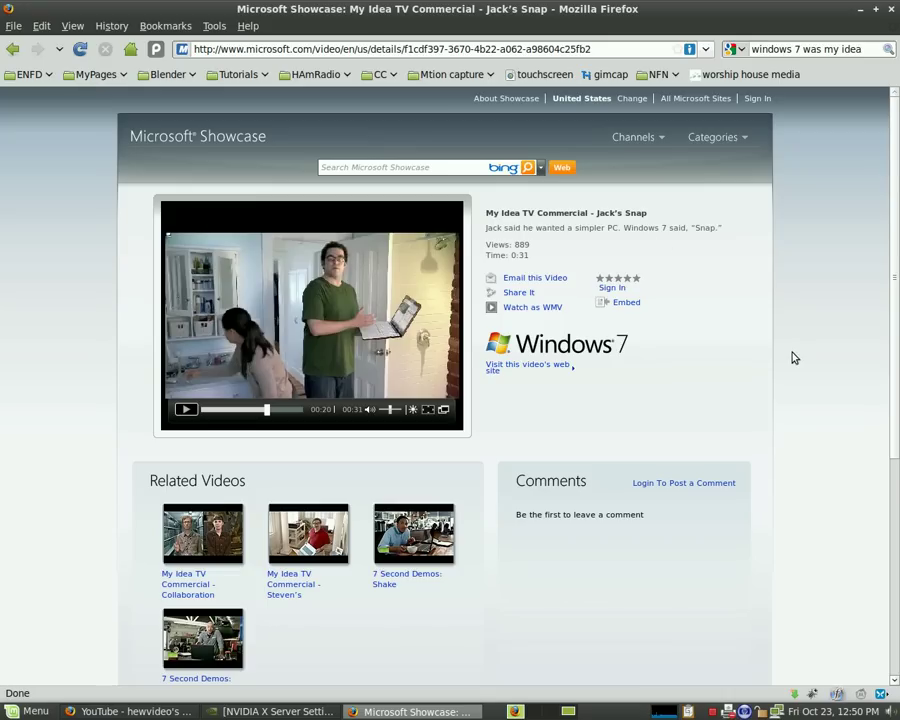
- Open a new browser window and load google.com in it
key(ctrl+n)
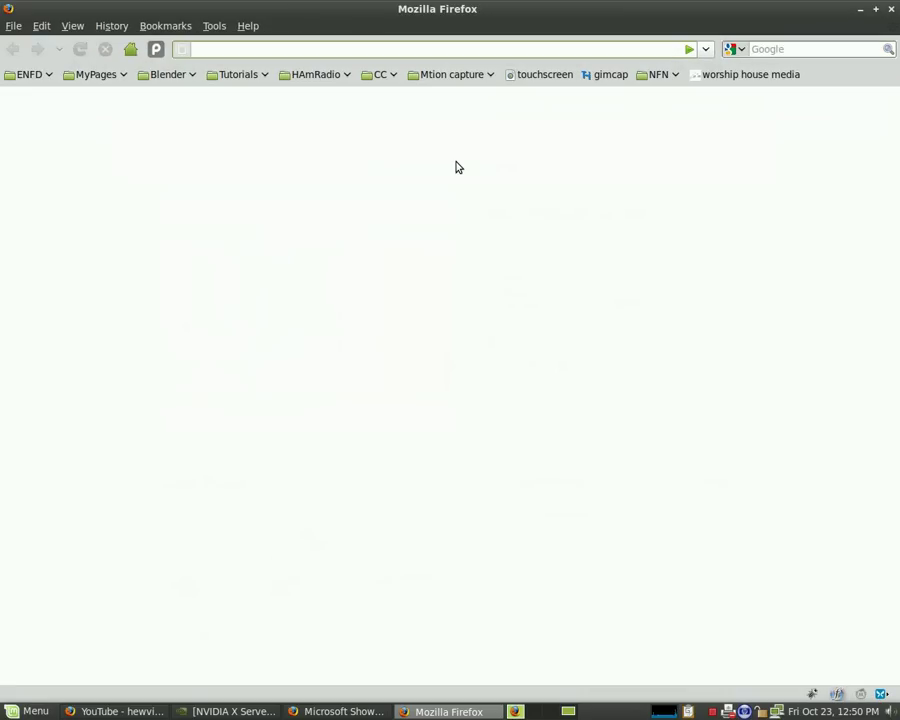
text(google)
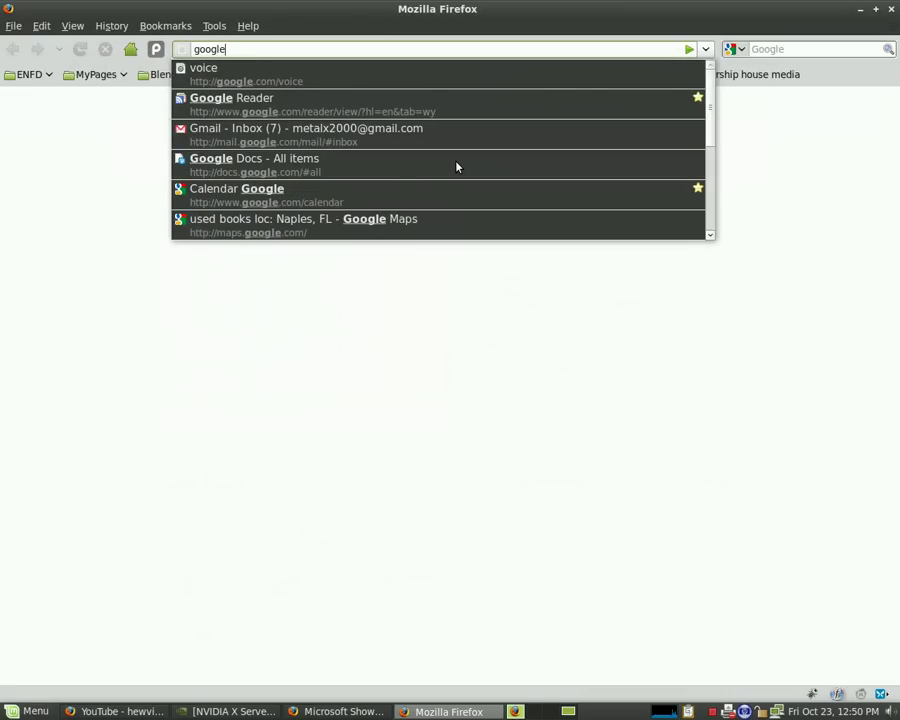
text(.com)
key(Return)
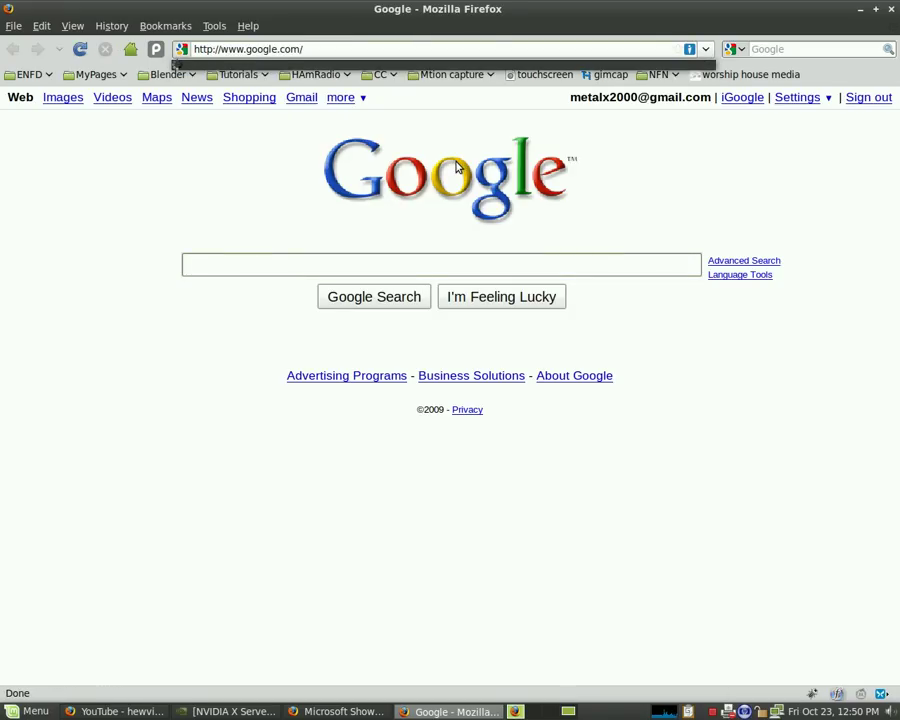
- Open another browser window and load msn.com in it
key(ctrl+n)
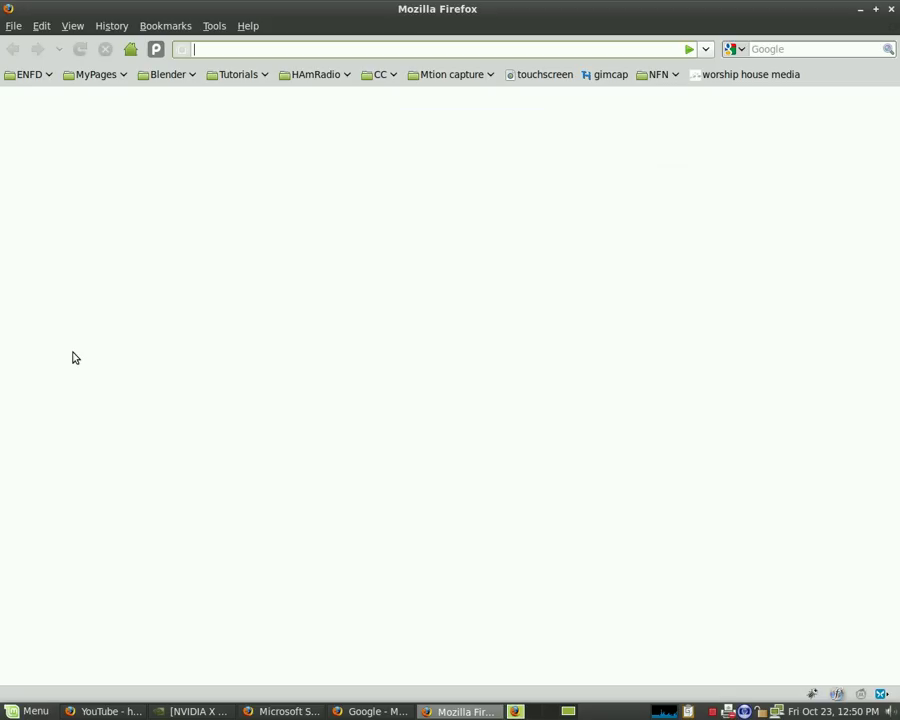
text(msn)
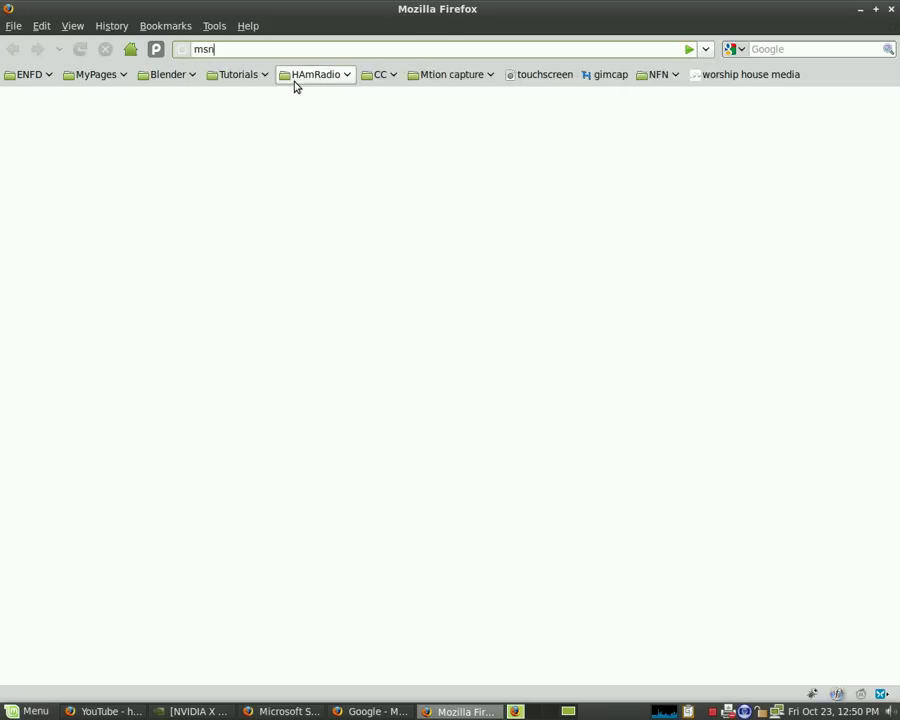
text(.com)
key(Return)
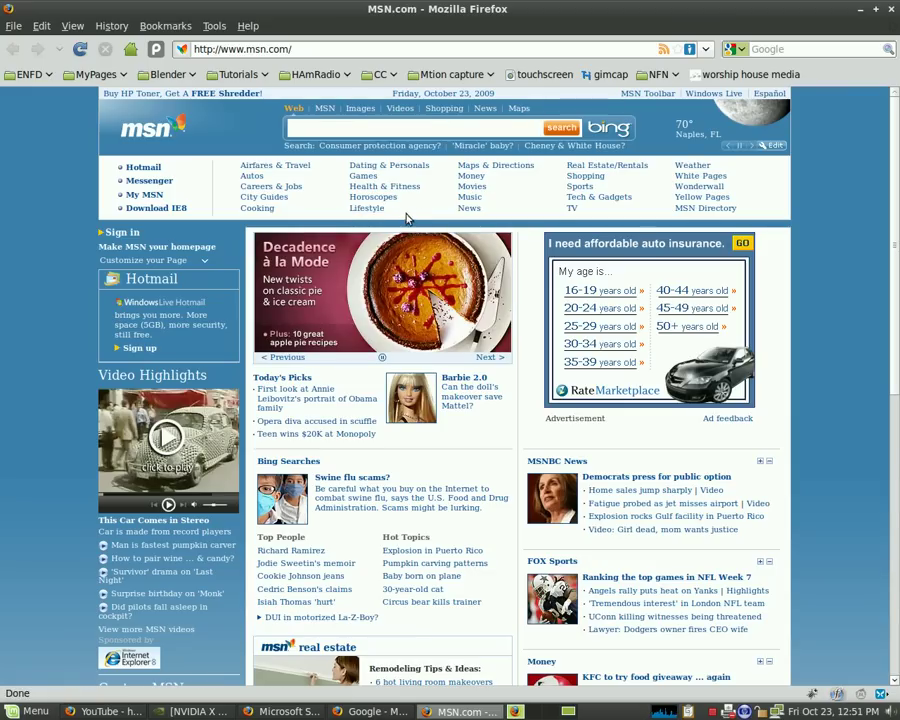
- Snap the MSN window to the lower-right quarter of the screen and restore it to full size
click(876, 10)
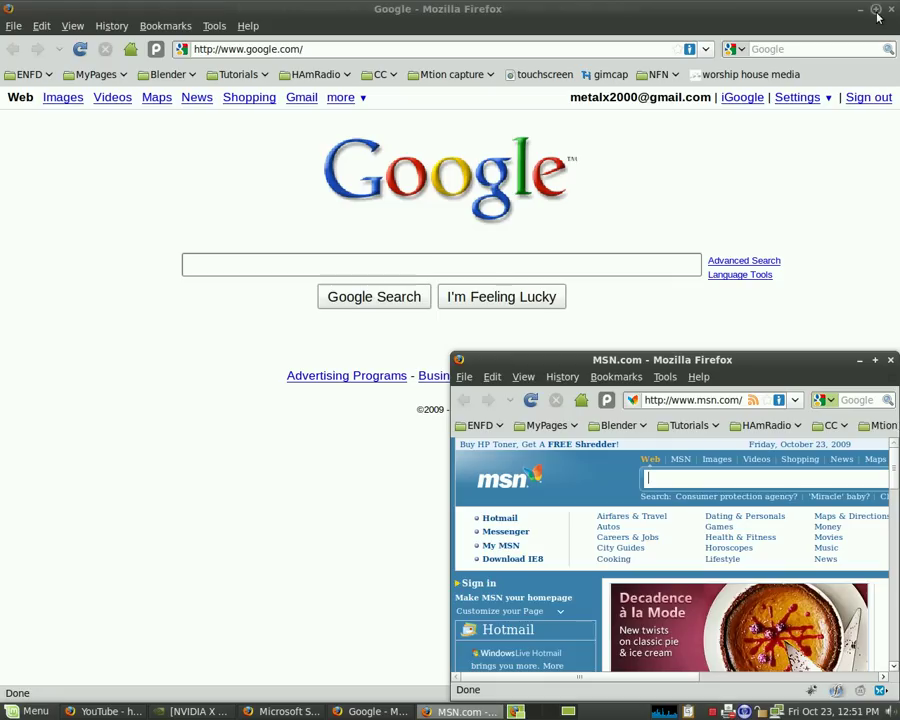
key(alt+F10)
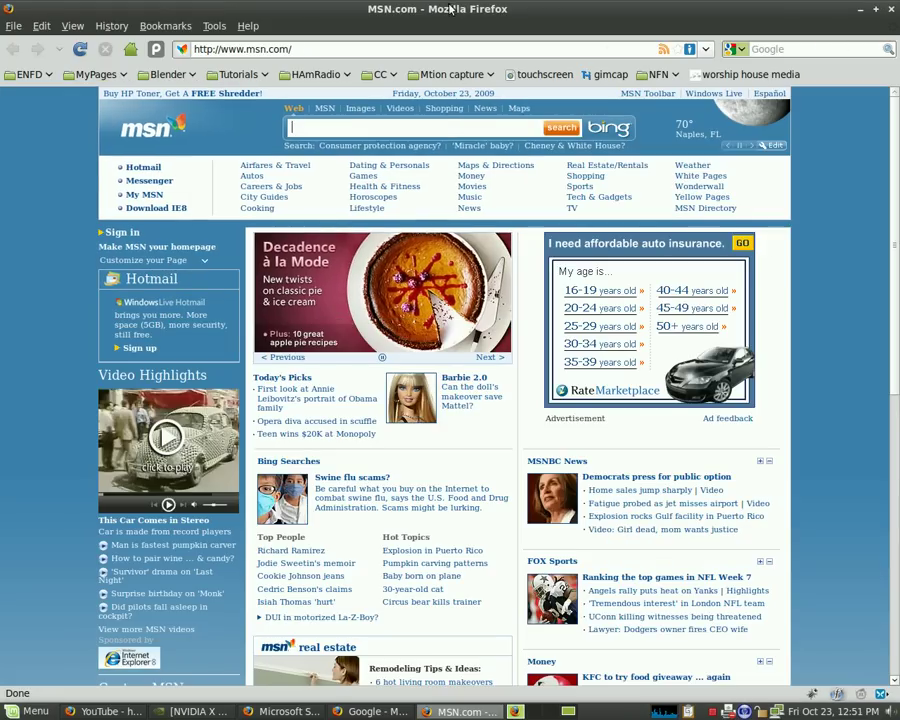
drag(316, 7, 442, 8)
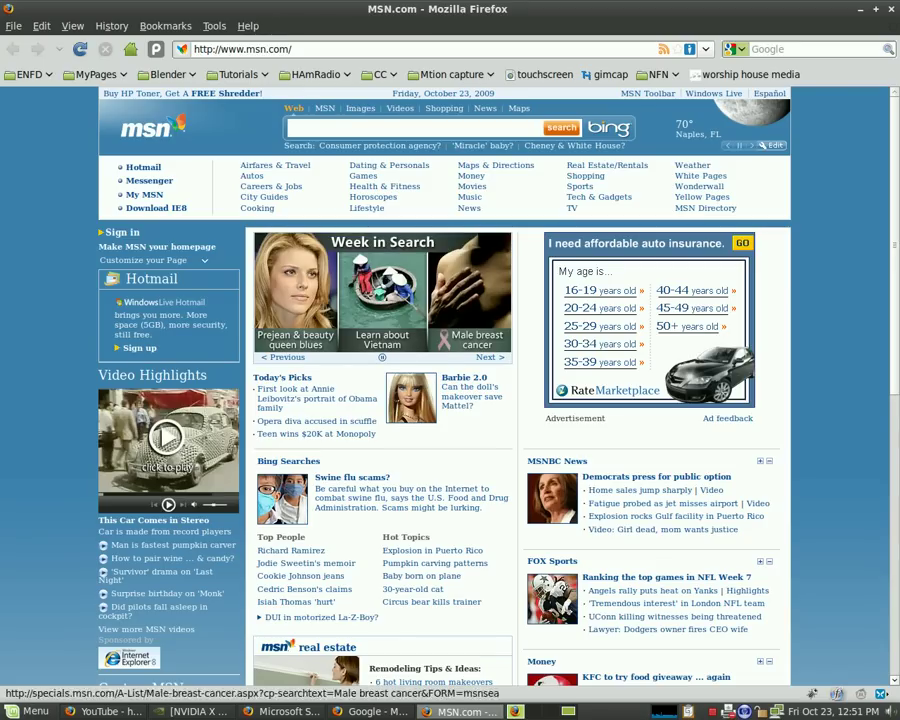
- Switch through the open windows to the YouTube one and find the Shake feature section in its Windows 7 Tricks guide
click(372, 711)
click(314, 711)
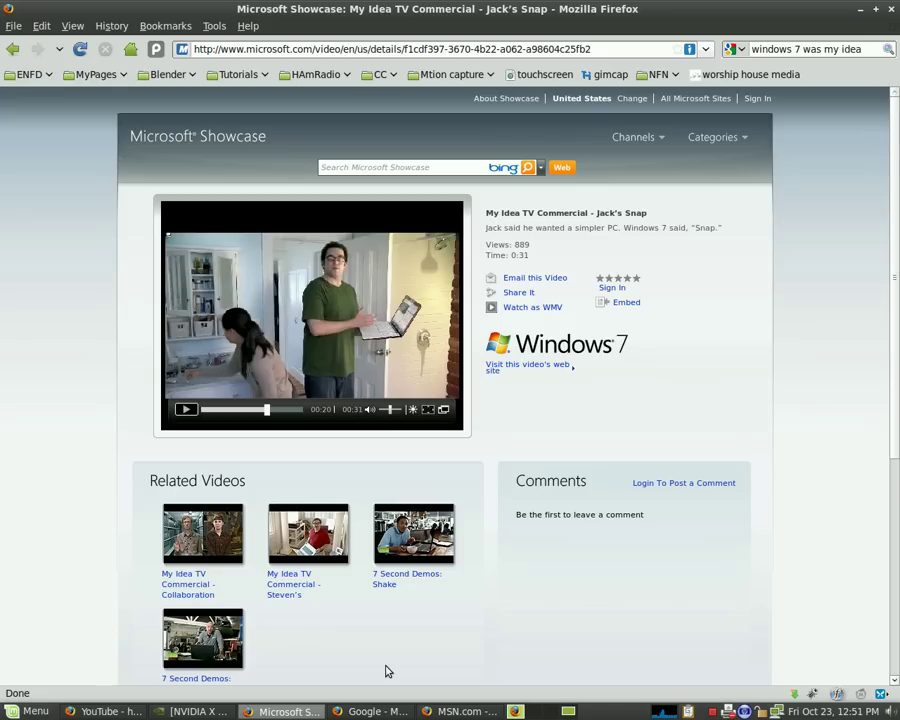
click(129, 710)
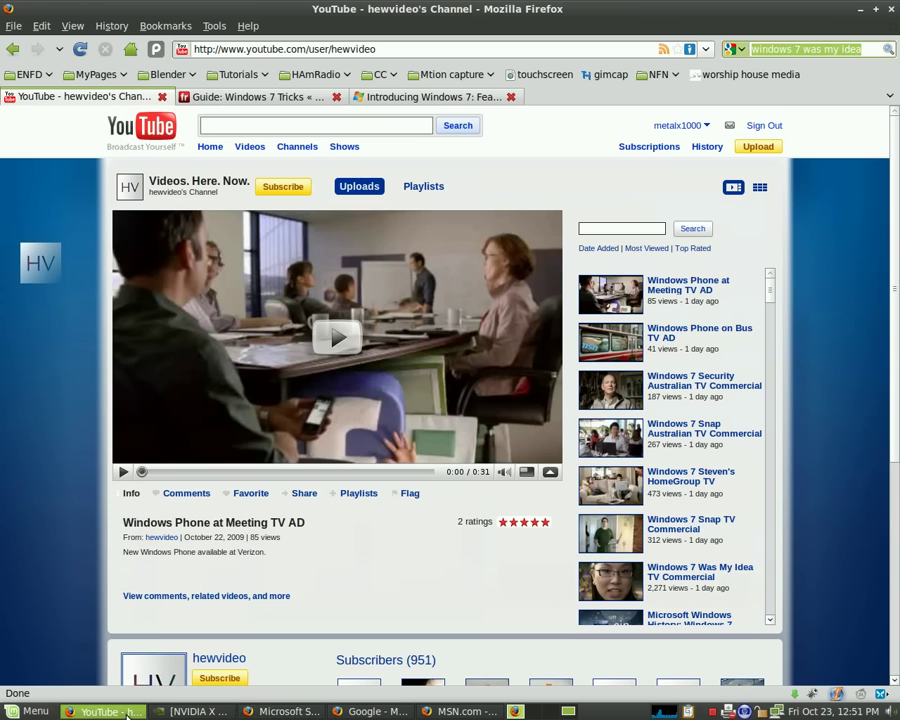
key(ctrl+shift+Tab)
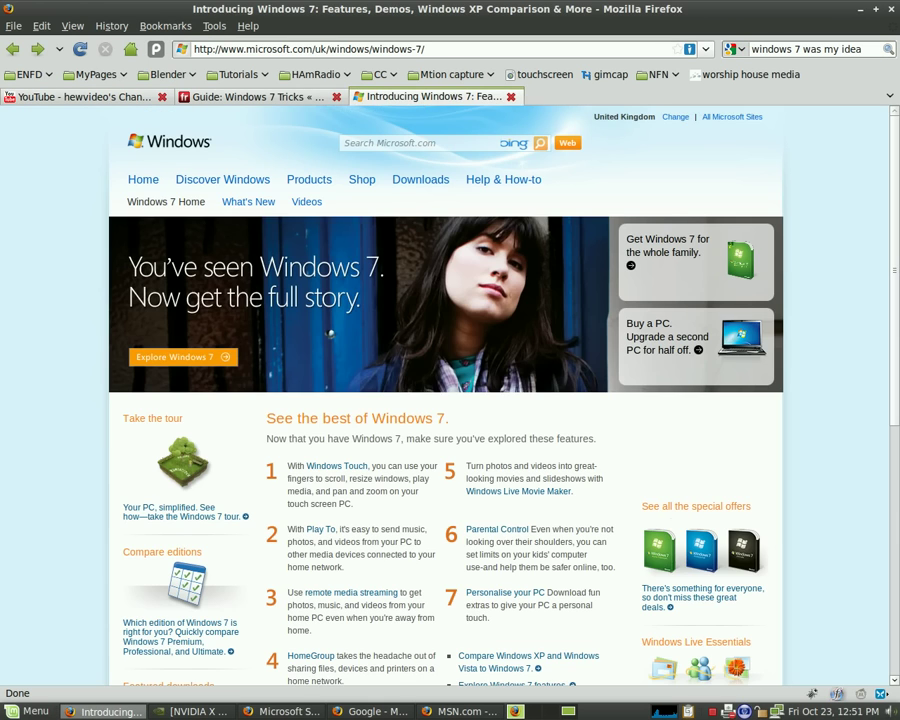
key(ctrl+shift+Tab)
scroll(785, 420, down, 15)
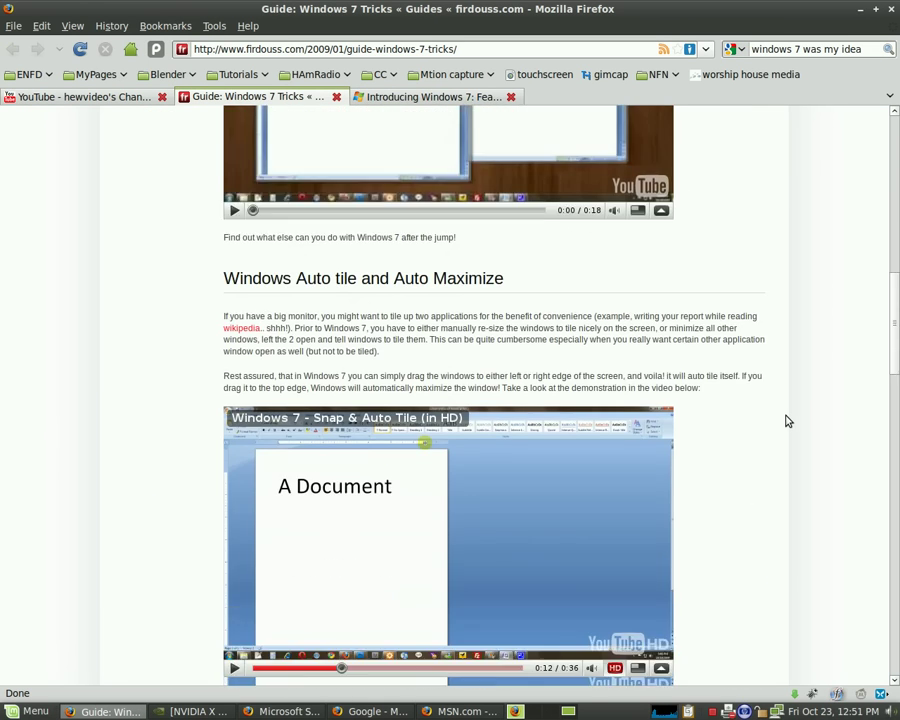
scroll(785, 420, down, 5)
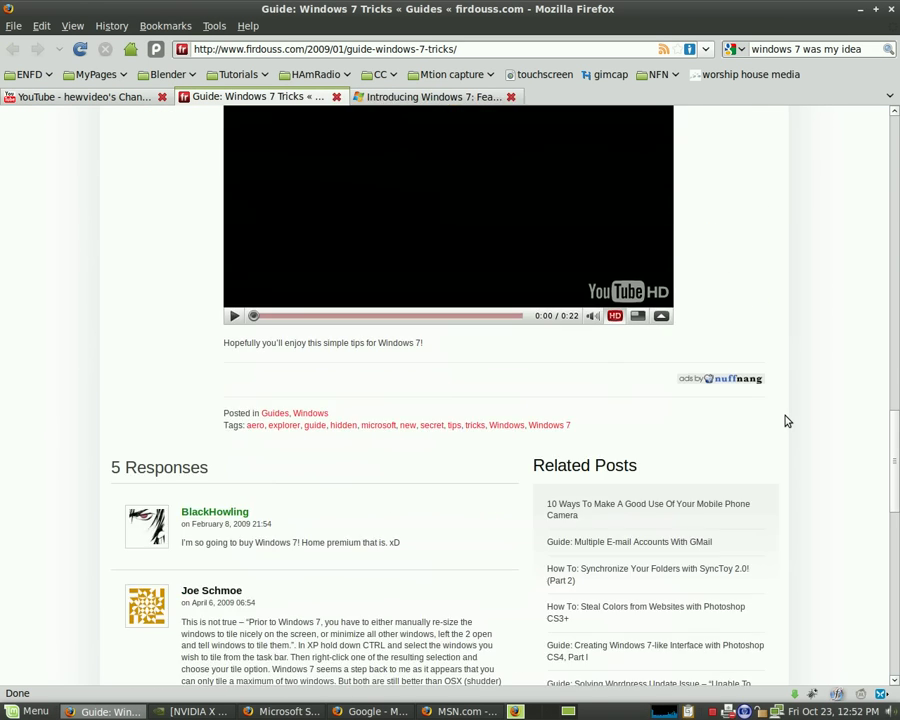
- Play the guide's "Windows 7 - The Shake (HD)" demo video and pause it
scroll(785, 420, up, 3)
click(235, 476)
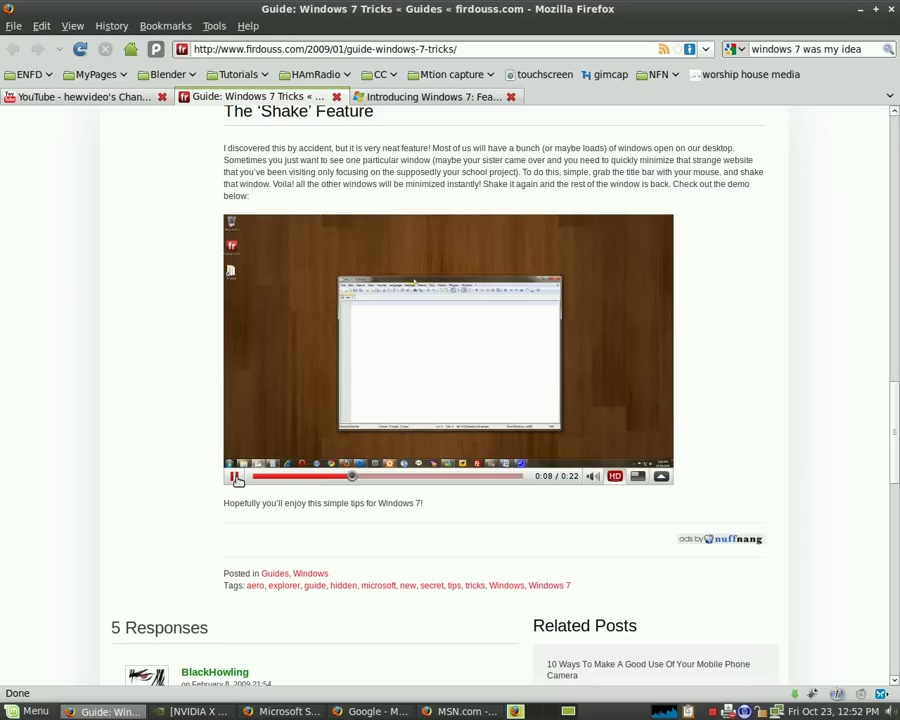
click(235, 477)
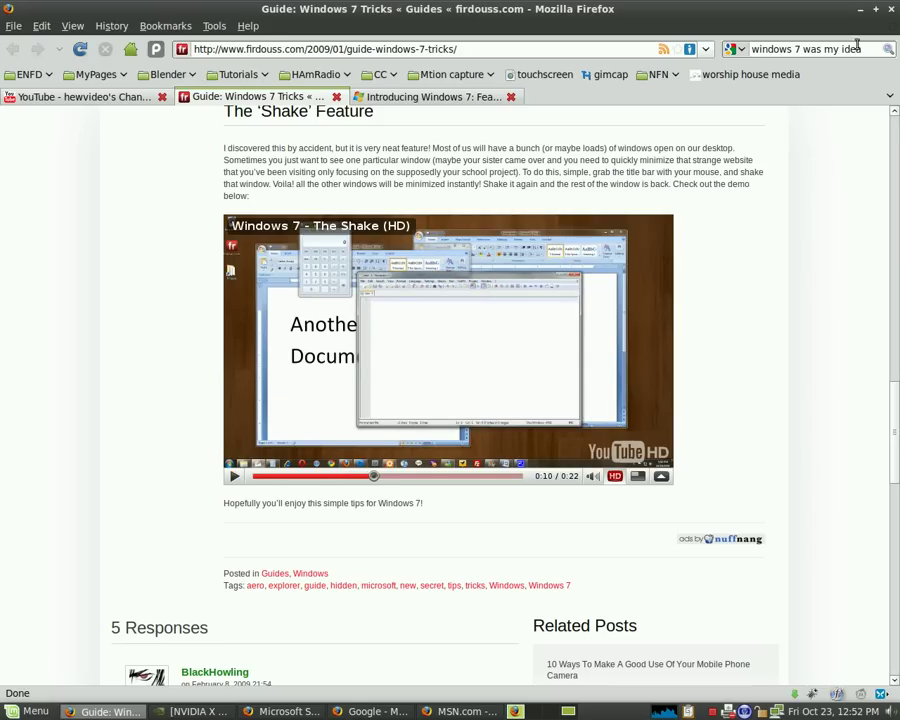
- Shrink the guide, Microsoft Showcase and Google windows, placing them mid-screen, in the upper-right quarter and in the lower-left quarter
click(875, 10)
drag(347, 19, 466, 244)
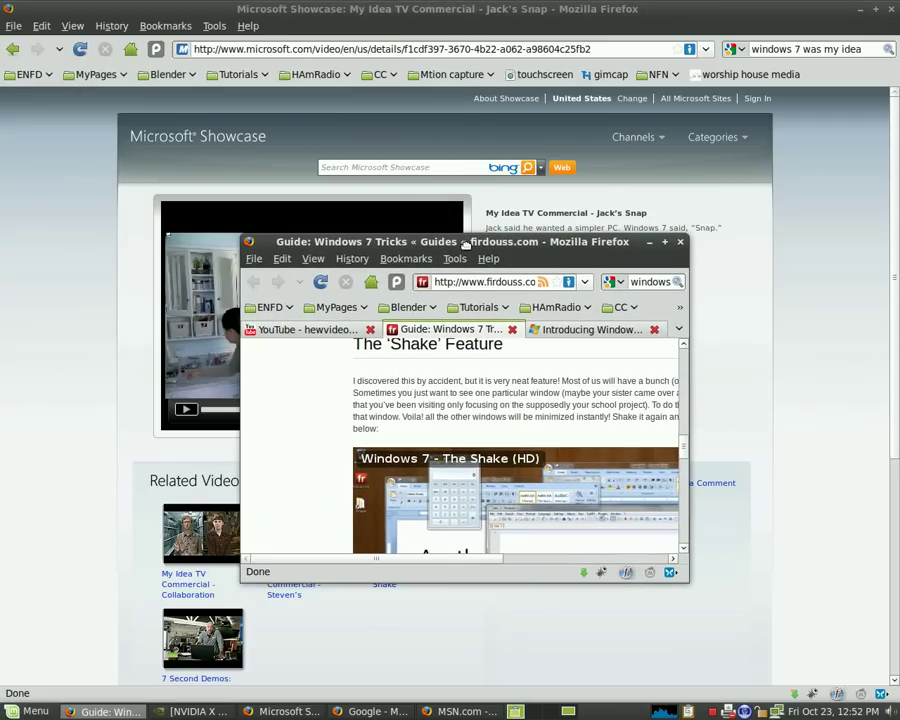
click(875, 12)
click(294, 6)
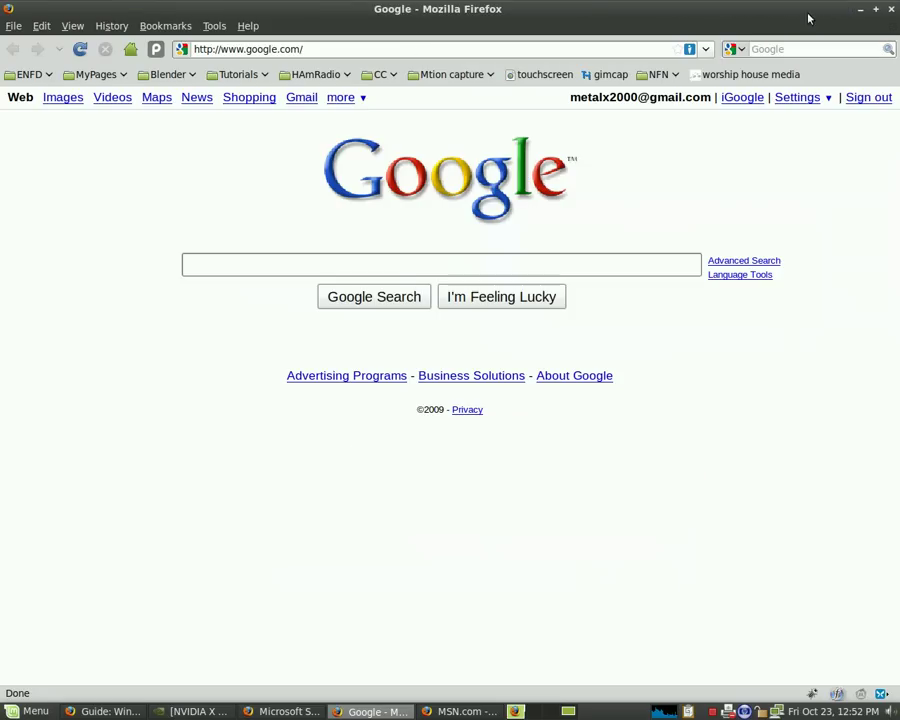
double_click(615, 8)
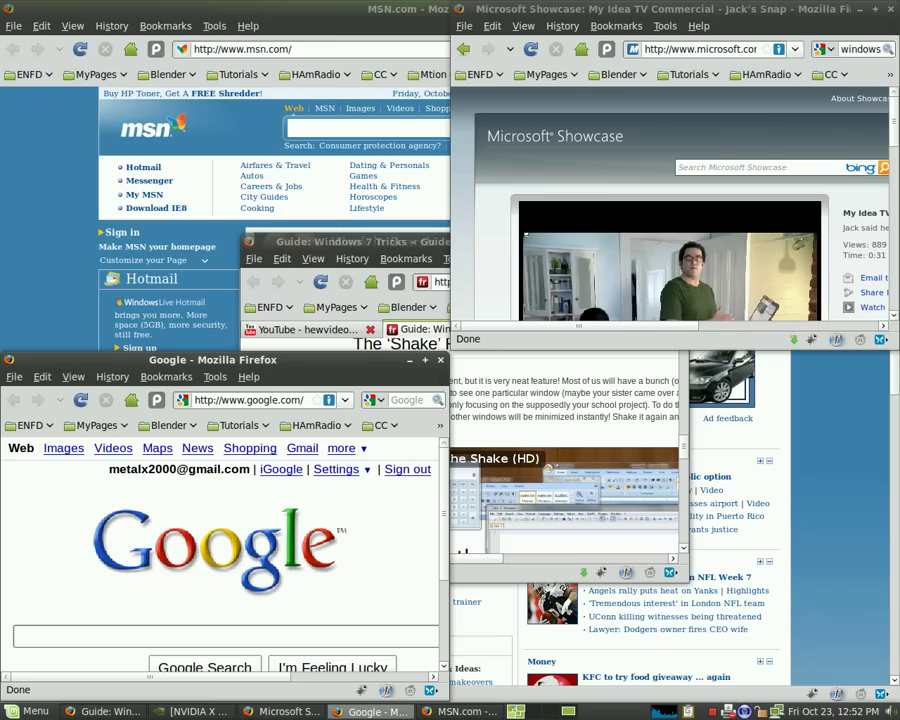
- Move the Windows 7 Tricks guide and Google windows to the second workspace and return to the first workspace
click(365, 243)
mouse_move(363, 243)
mouse_down()
mouse_move(383, 244)
mouse_move(289, 245)
mouse_up()
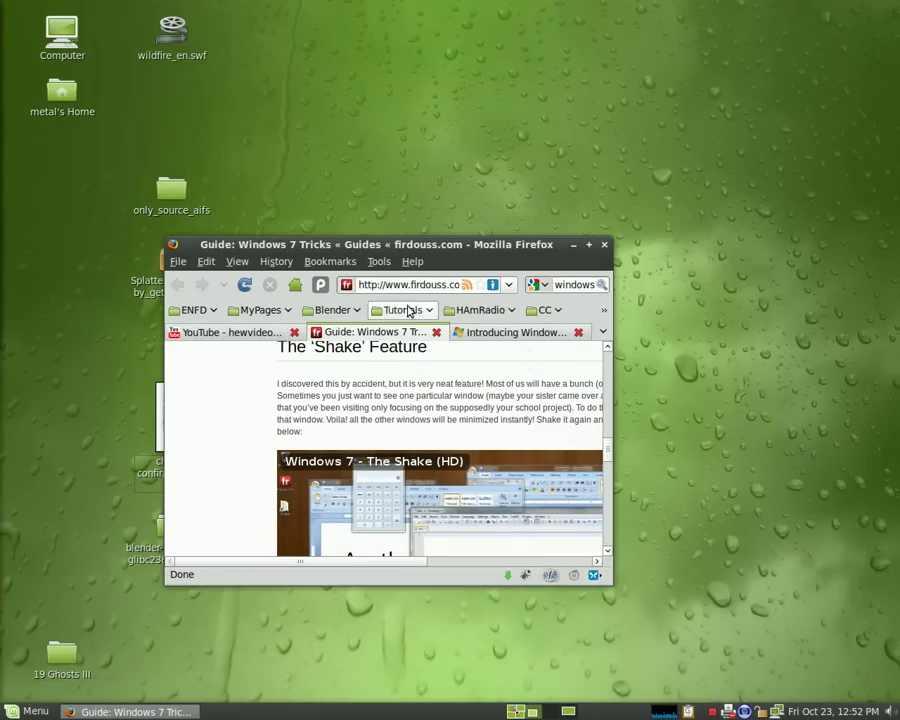
click(521, 709)
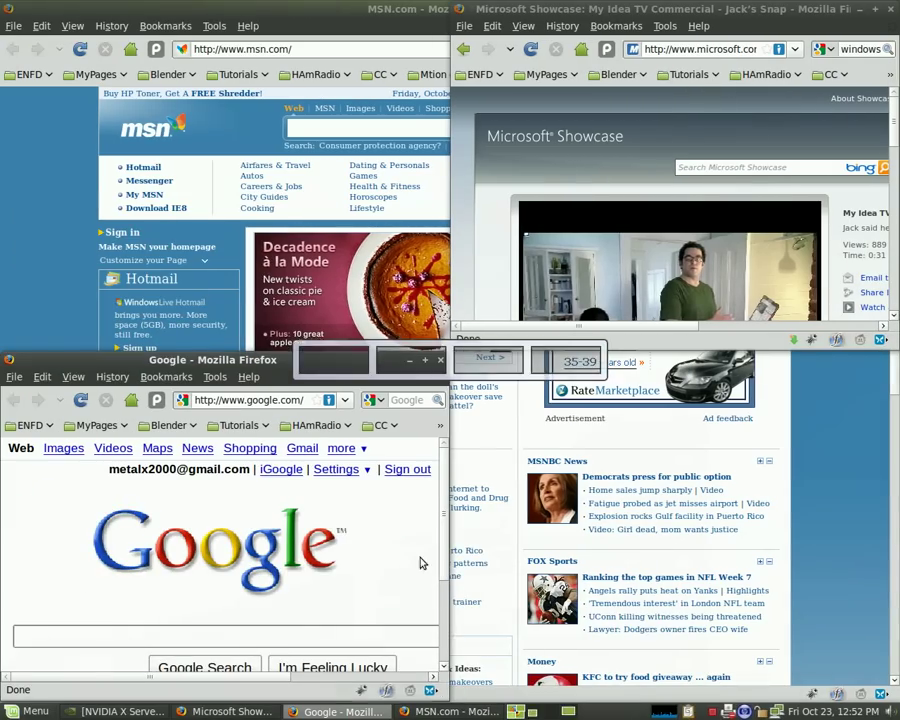
drag(166, 363, 584, 83)
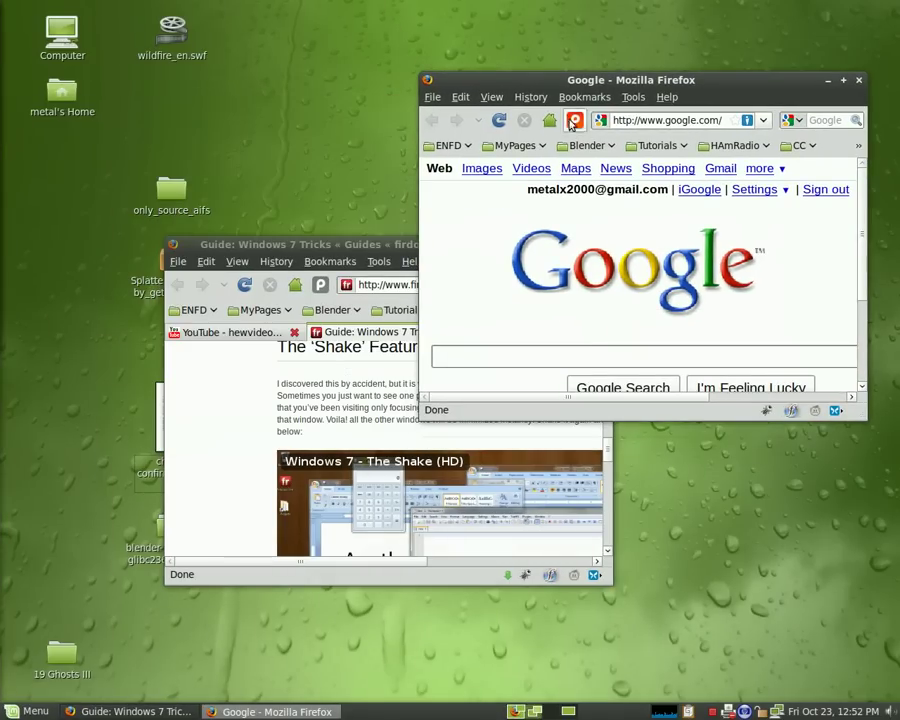
key(ctrl+alt+Left)
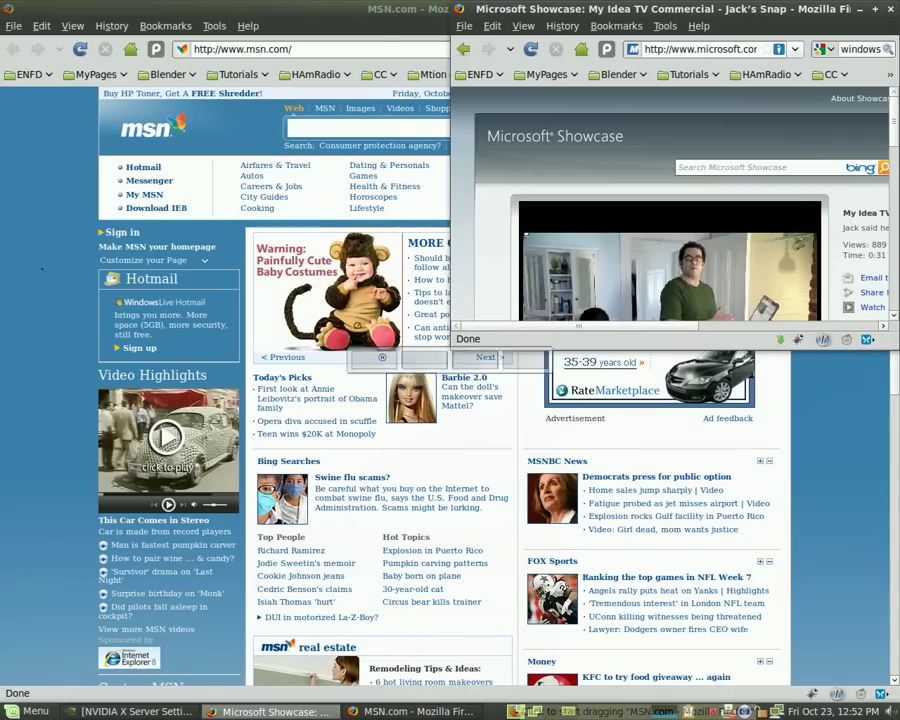
- Take the MSN window out of full size and place it in the lower-left area of the desktop
drag(389, 15, 178, 304)
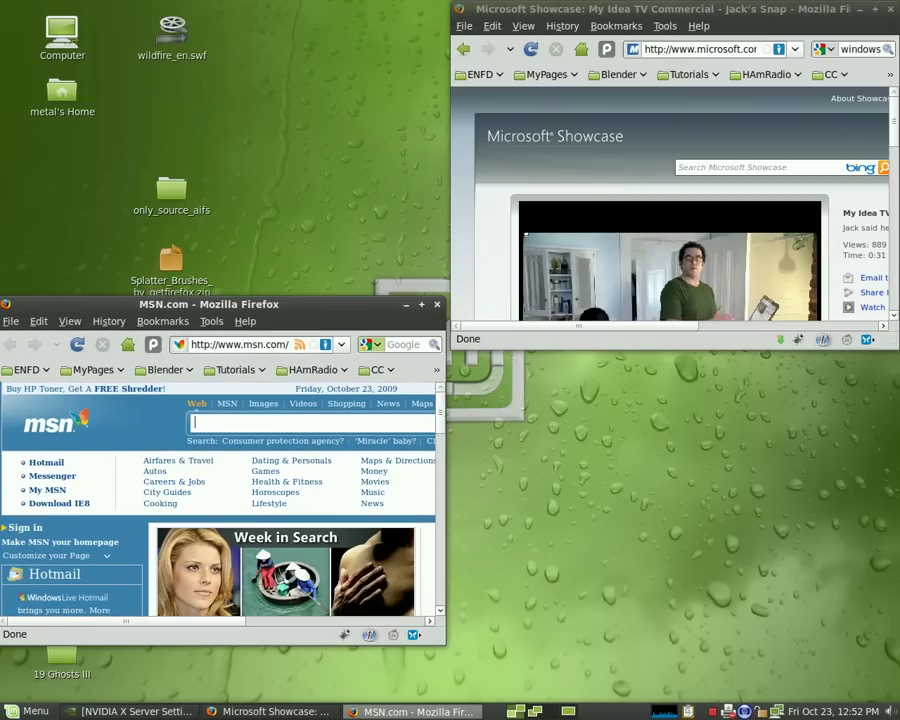
drag(228, 308, 265, 301)
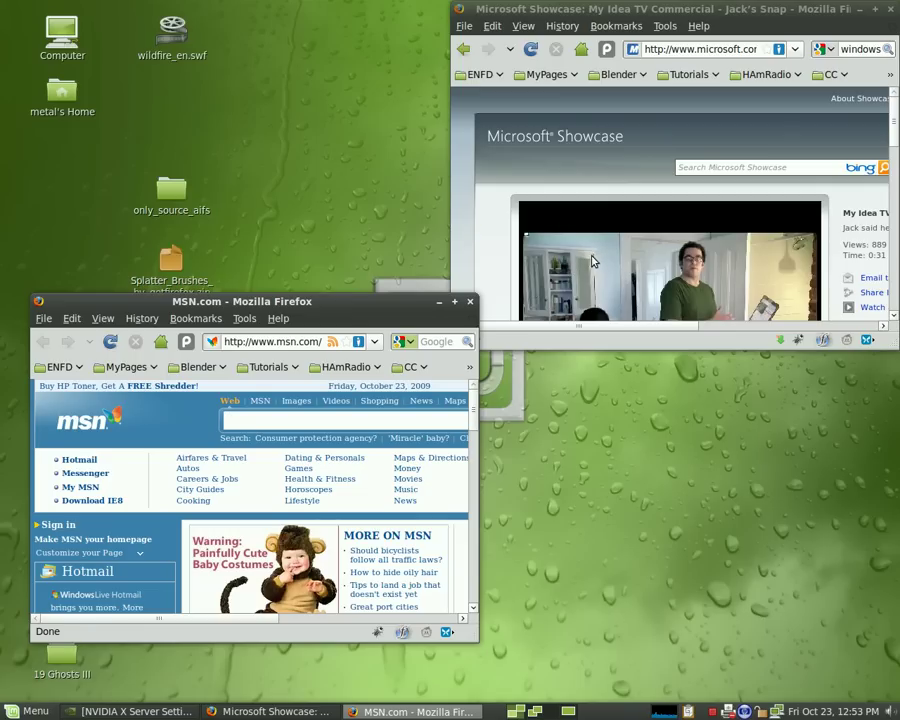
- Show the overview of all windows twice, picking the MSN window first and the Google window second
mouse_move(899, 0)
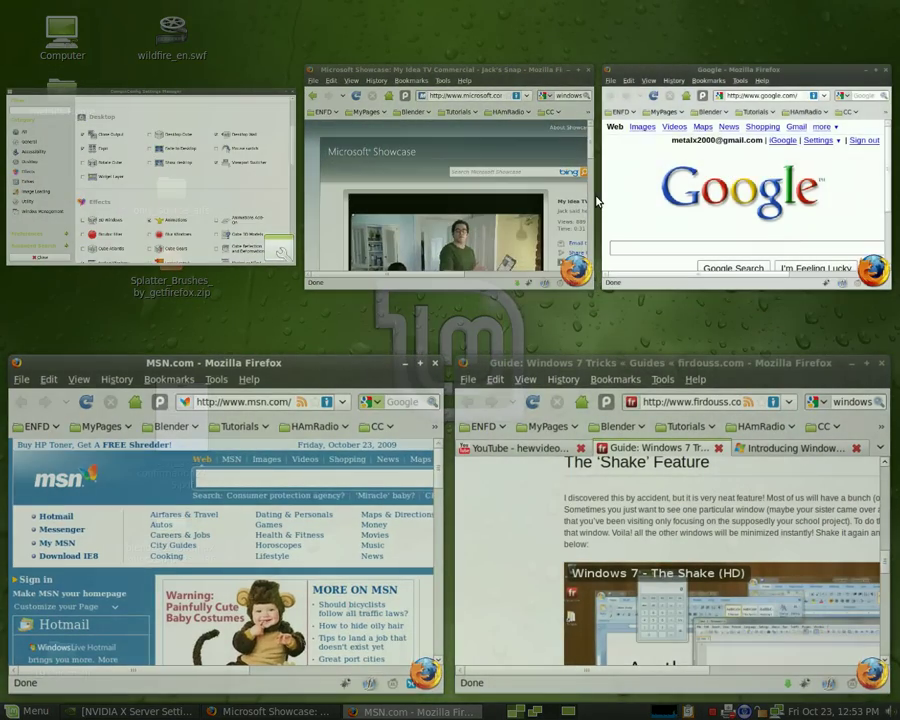
click(287, 436)
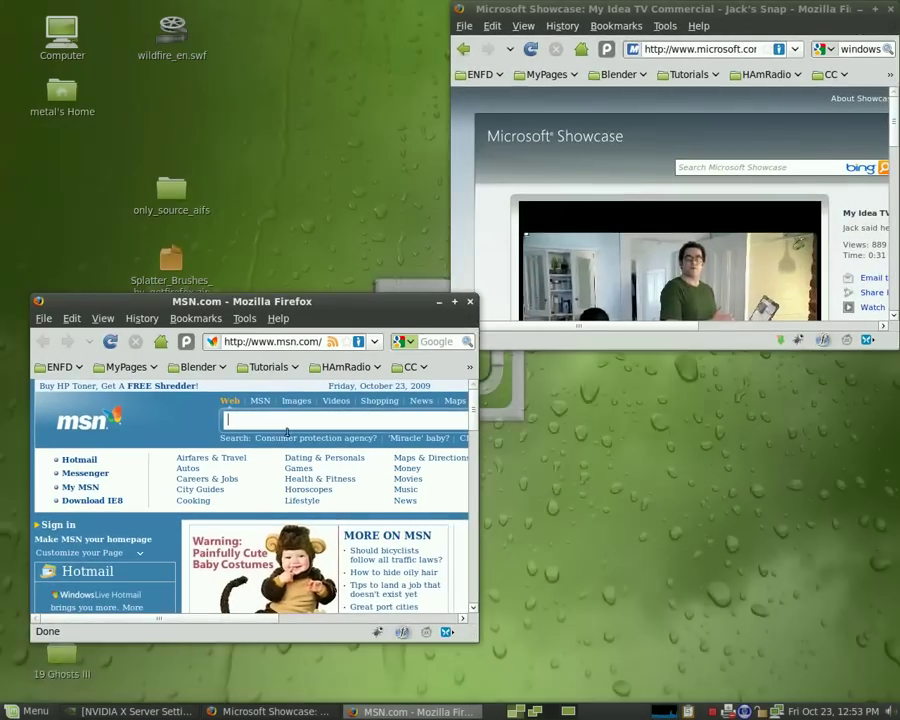
mouse_move(899, 0)
click(735, 200)
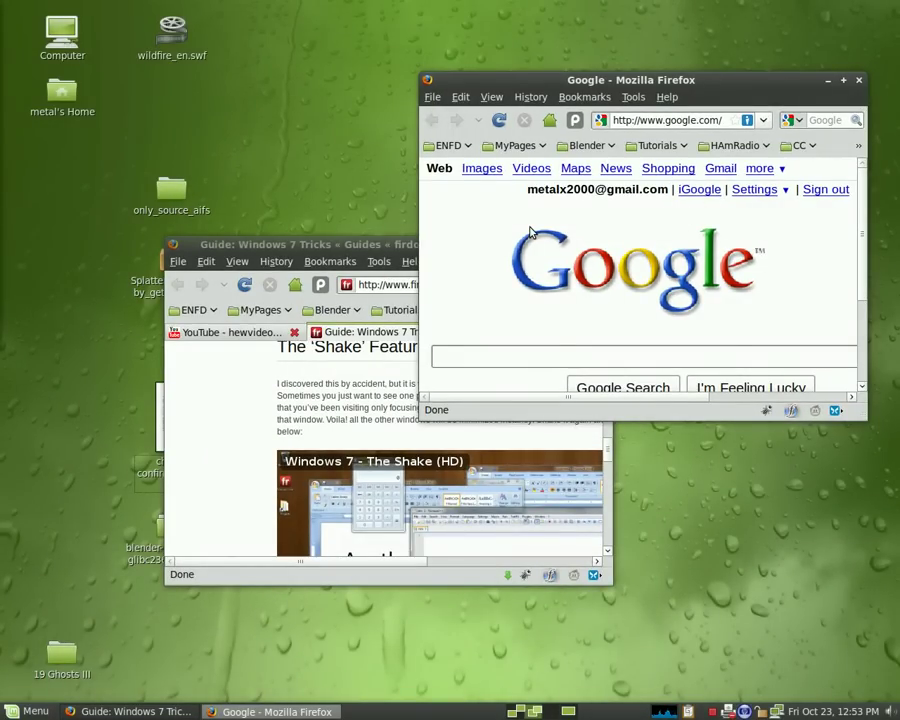
- Switch to the CompizConfig Settings Manager window on another workspace
key(ctrl+alt+Left)
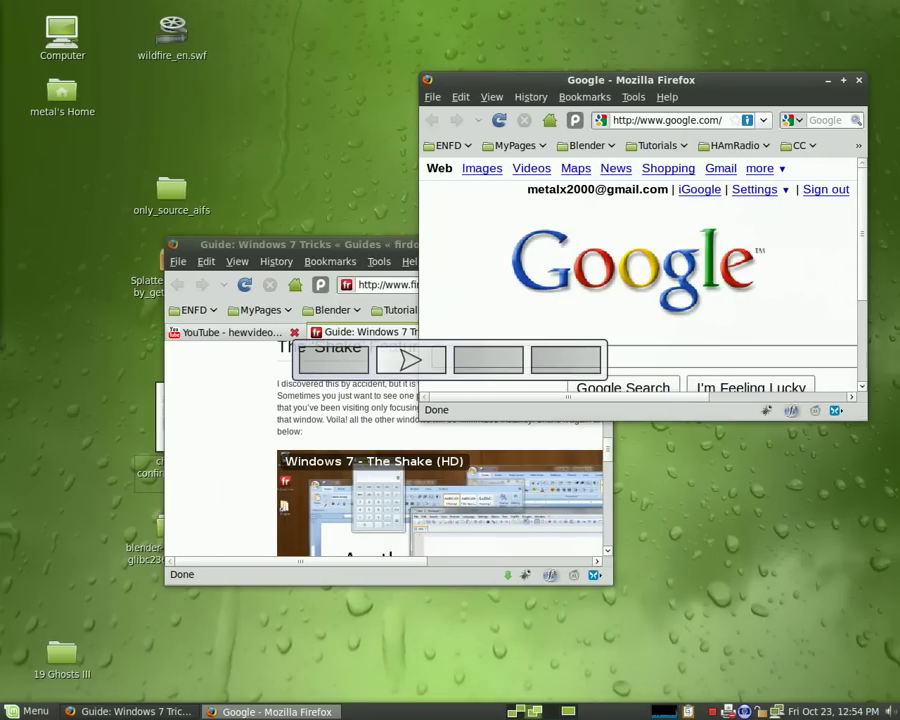
key(alt+Tab)
key(alt+Tab)
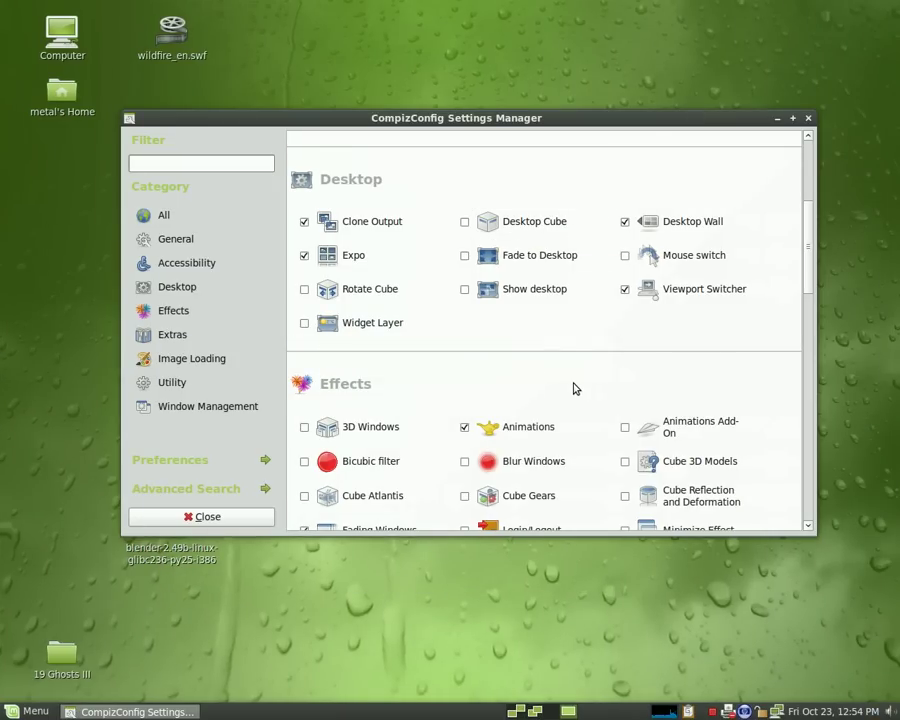
- Look over the Desktop and Effects plugins, and switch back and forth between workspaces to demonstrate the Desktop Wall transition
scroll(576, 388, down, 8)
scroll(589, 376, up, 5)
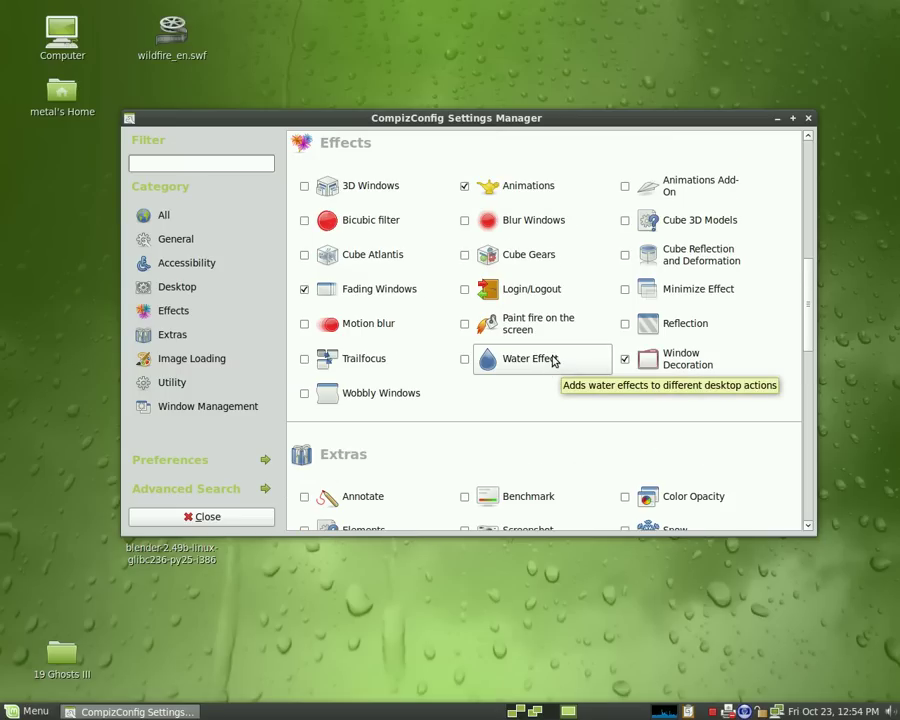
scroll(515, 397, down, 1)
scroll(511, 395, up, 7)
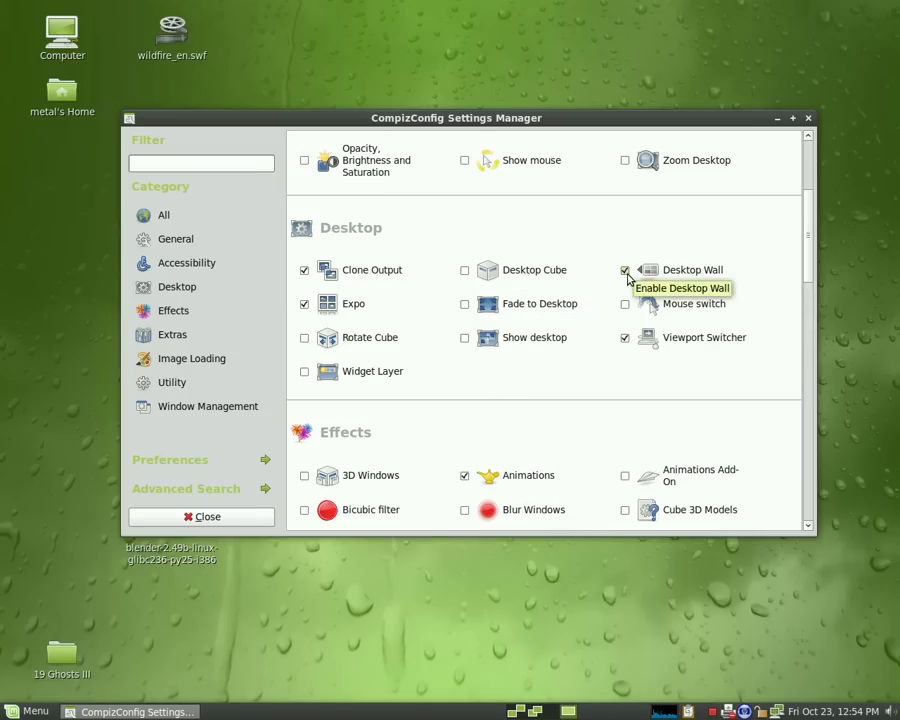
key(ctrl+alt+Left)
key(ctrl+alt+Left)
key(ctrl+alt+Right)
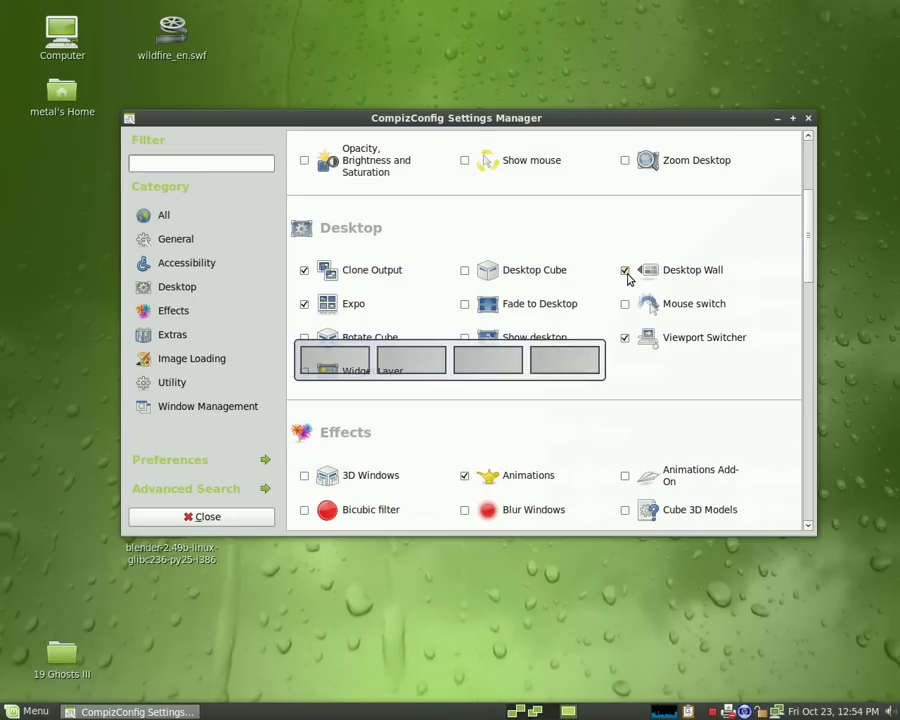
- Disable Desktop Wall, enable Desktop Cube and Rotate Cube in its place, and try rotating the cube from the desktop
click(624, 271)
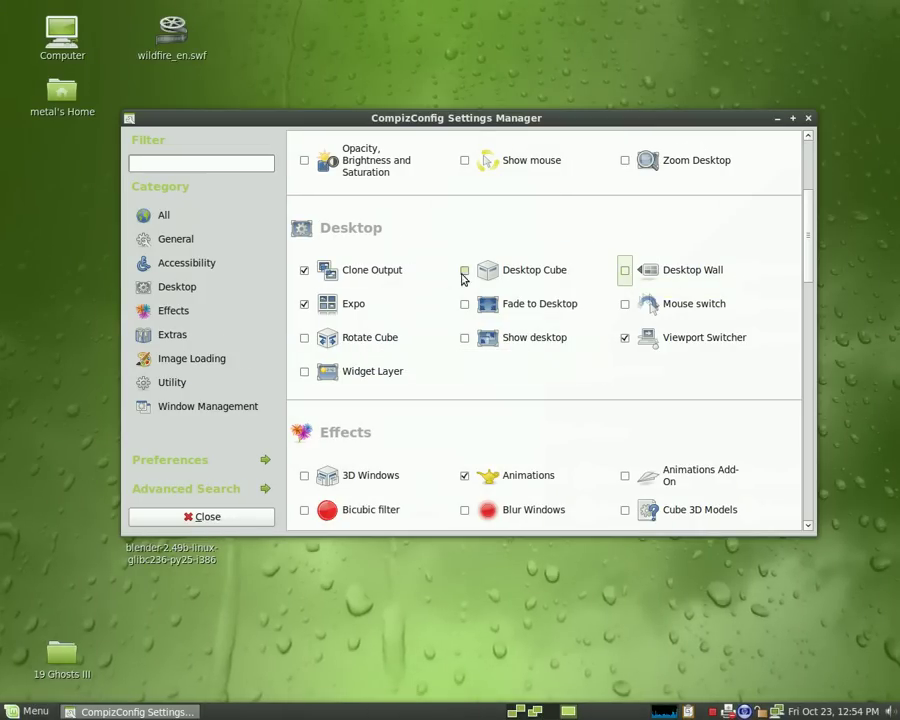
click(465, 271)
click(304, 338)
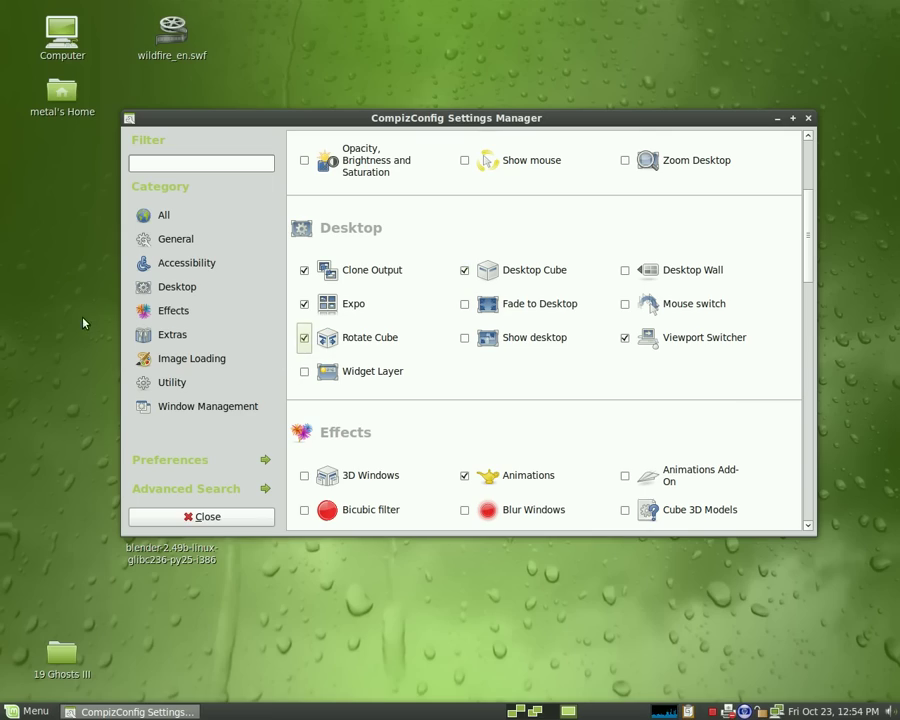
drag(84, 321, 57, 326)
- Enable the 3D Windows effect and rotate the desktop cube to show it
click(305, 476)
drag(80, 300, 115, 276)
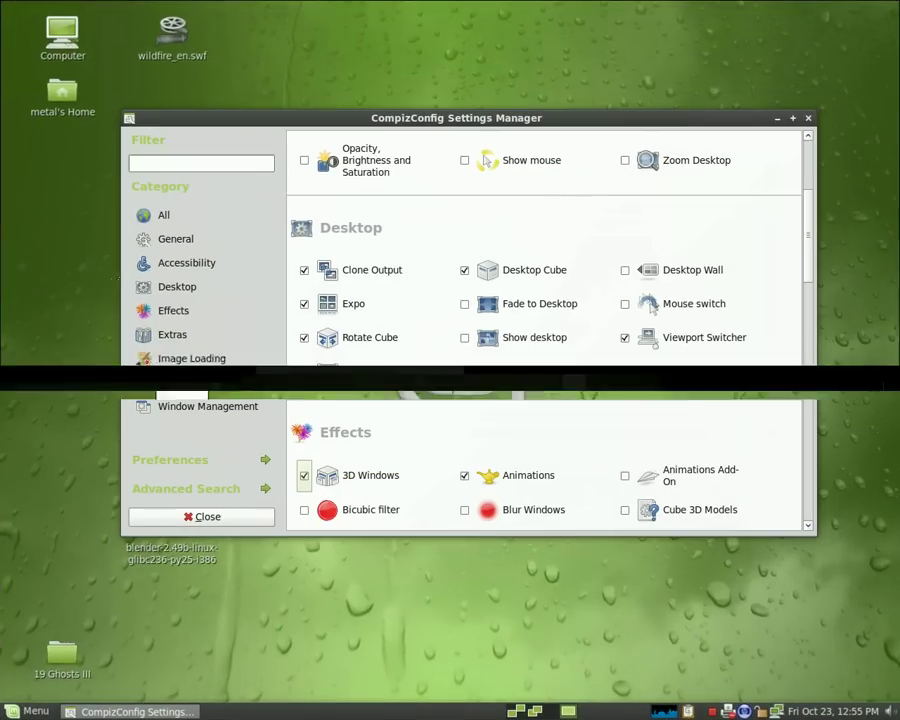
- Enable the Wobbly Windows effect, resolving its conflict by disabling Snapping Windows
scroll(436, 391, down, 5)
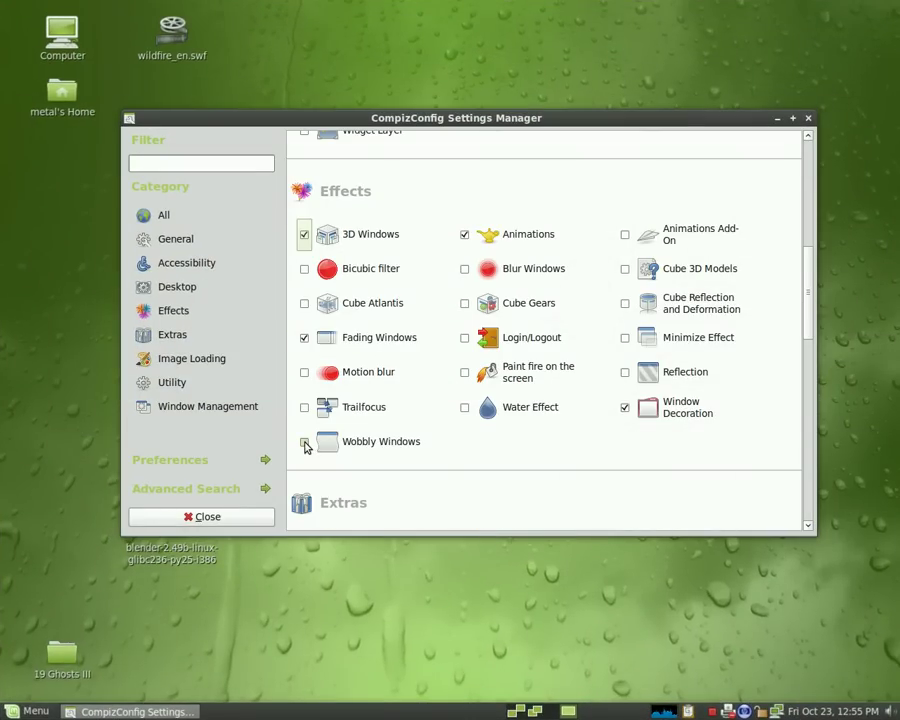
click(304, 442)
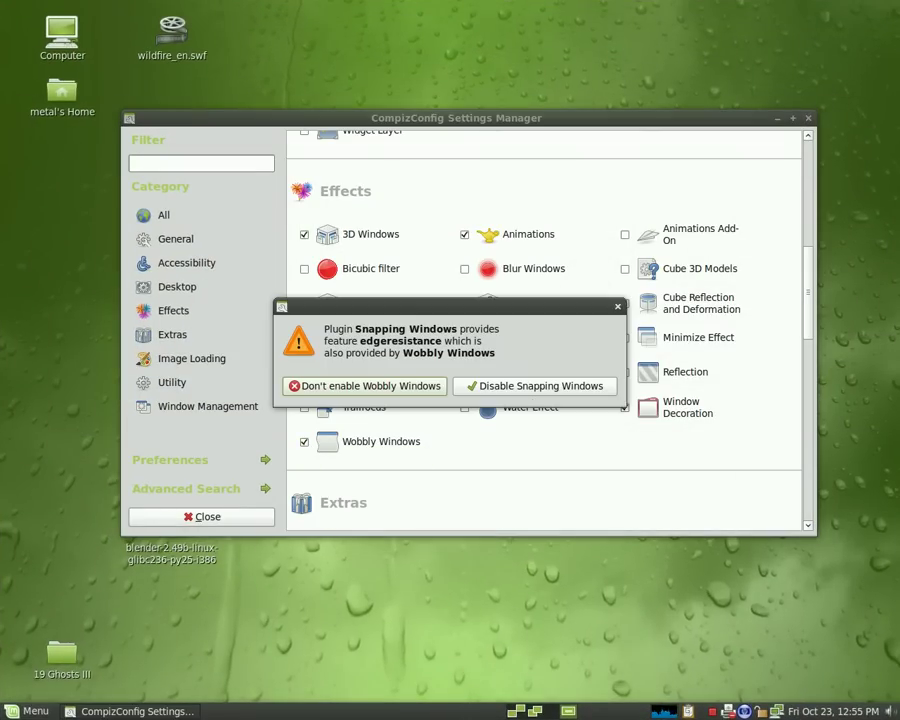
click(484, 390)
- Move the settings window around to show the wobble, maximize it, and pull it back to its normal size mid-desktop
drag(498, 123, 438, 113)
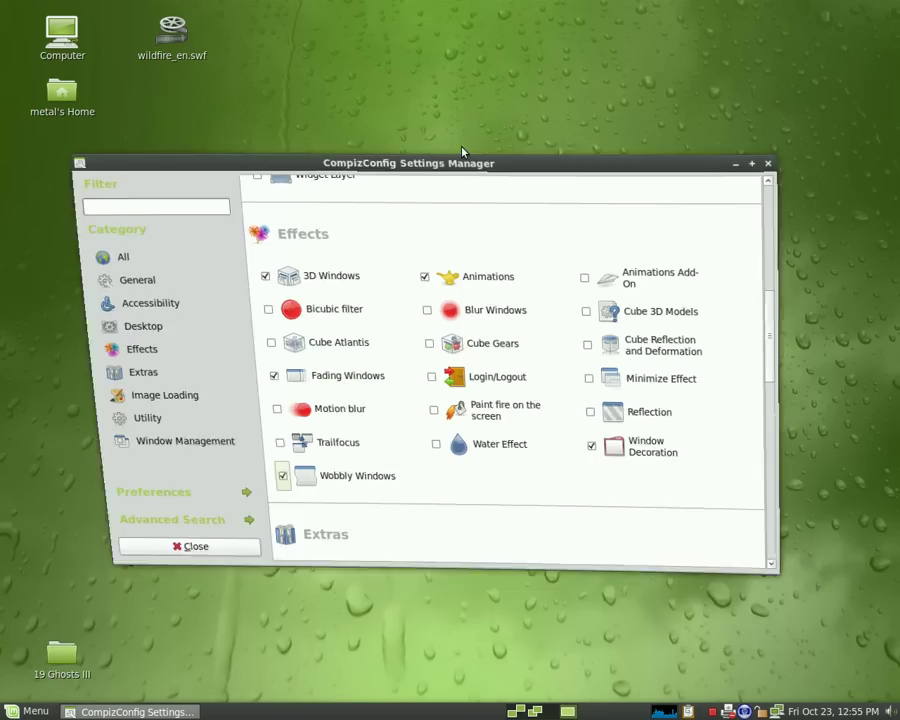
double_click(712, 151)
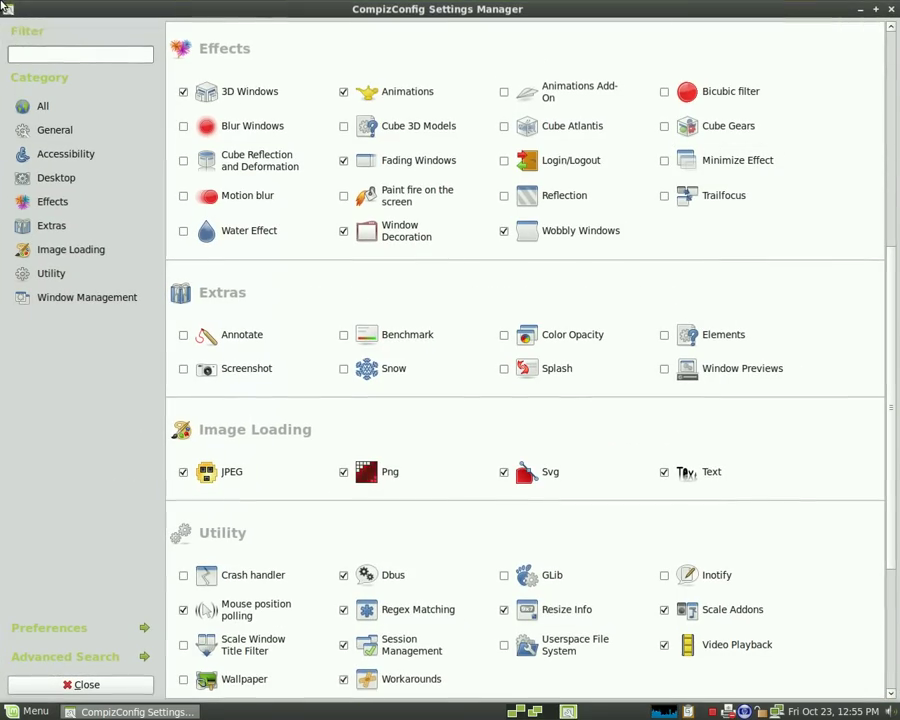
drag(48, 14, 470, 147)
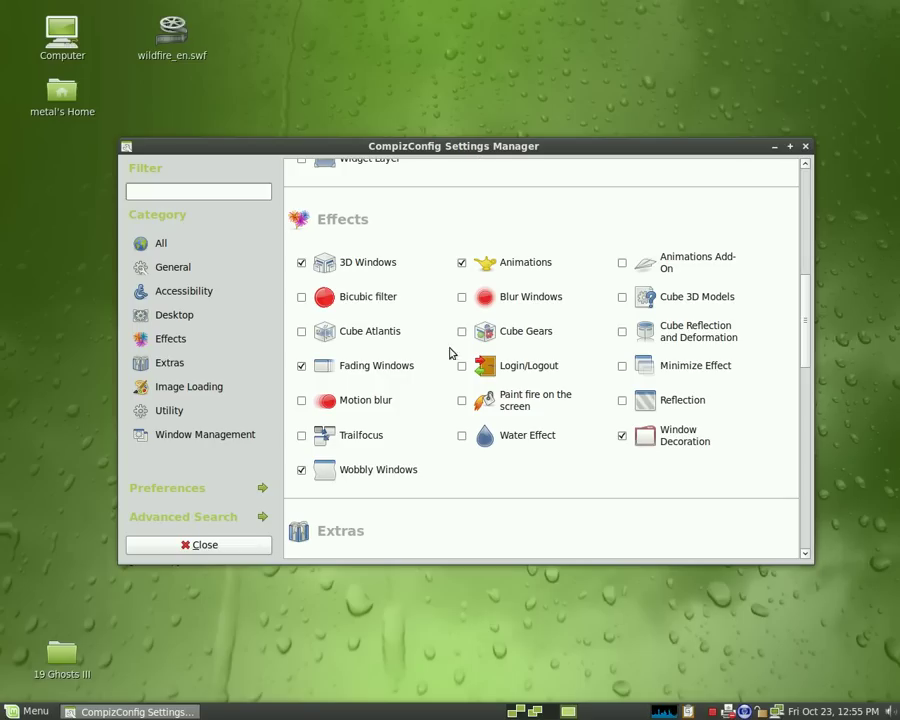
- Examine the plugins available in the Image Loading, Utility and Window Management categories
scroll(475, 432, down, 2)
scroll(472, 432, down, 12)
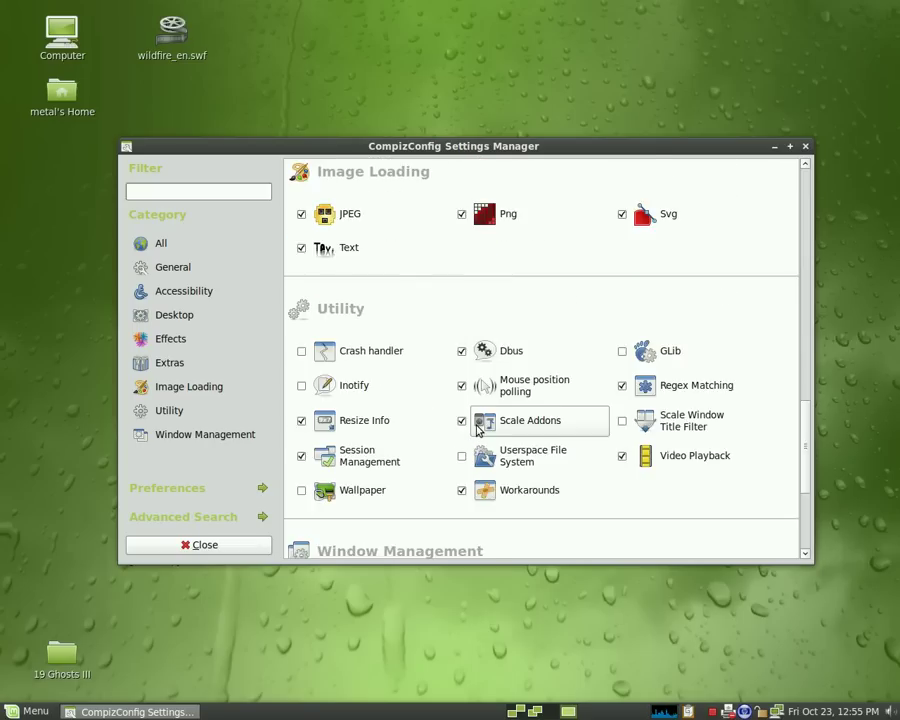
scroll(451, 430, down, 1)
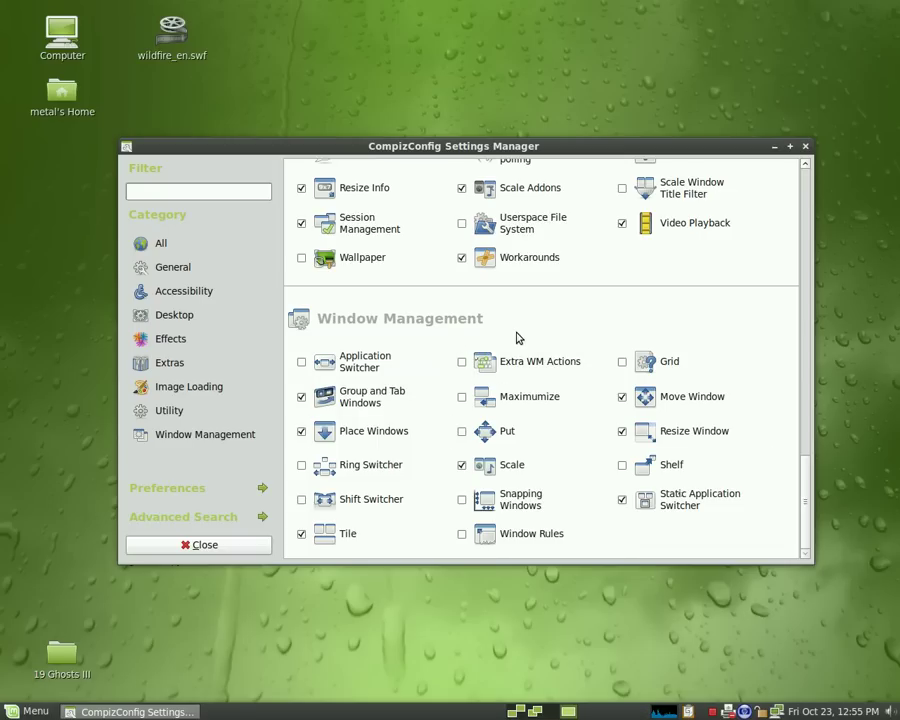
- Rotate the desktop cube to the workspace with the Google and Windows 7 Tricks windows and on to the next one
key(ctrl+alt+Left)
key(ctrl+alt+Left)
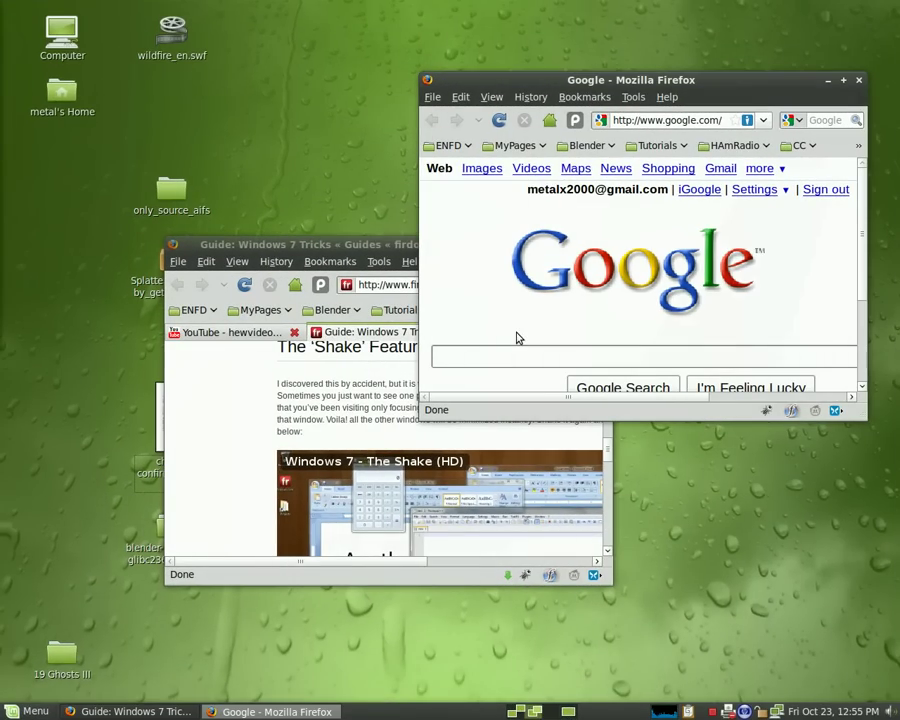
key(ctrl+alt+Left)
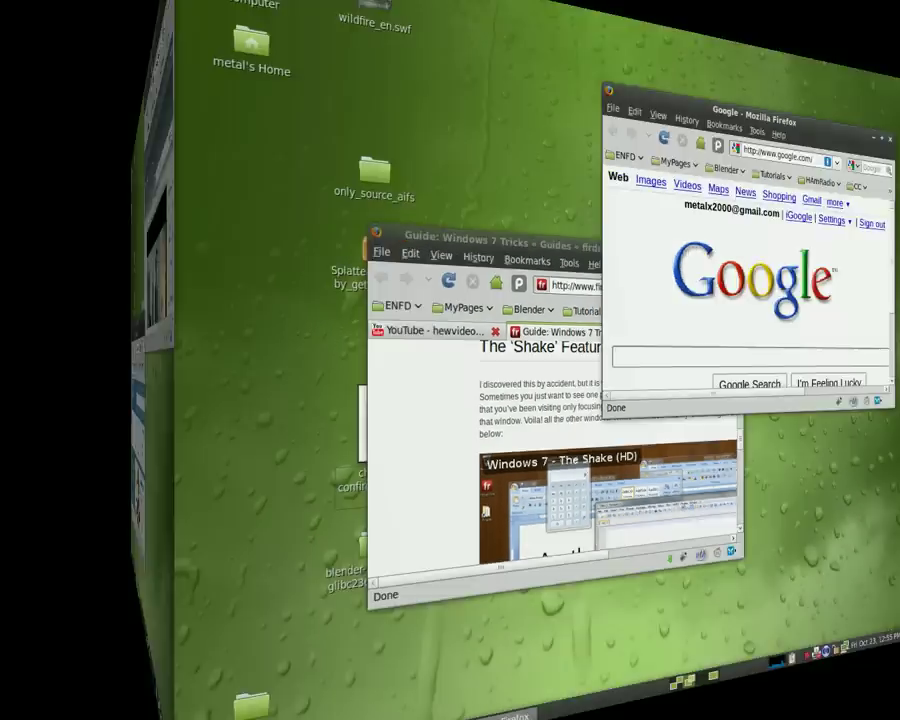